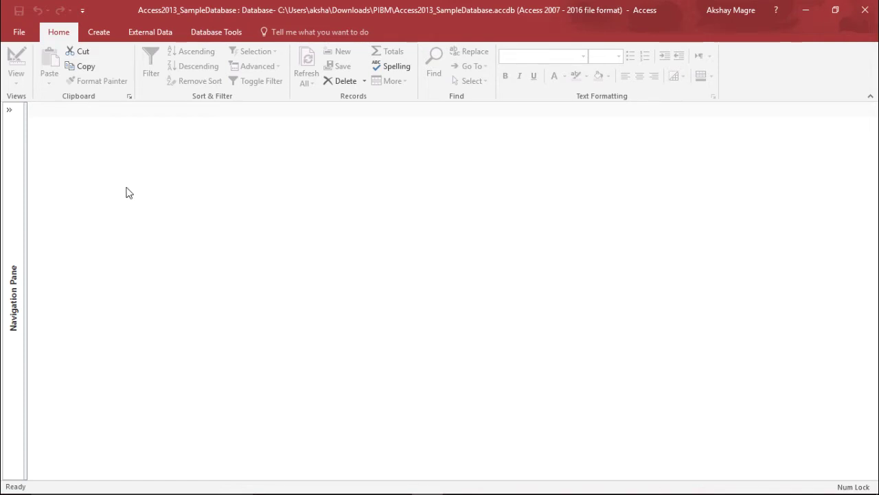
- Create a new query in design view and add the Customers table and the Orders Table to it
{"action": "left_click", "coordinate": [101, 34]}
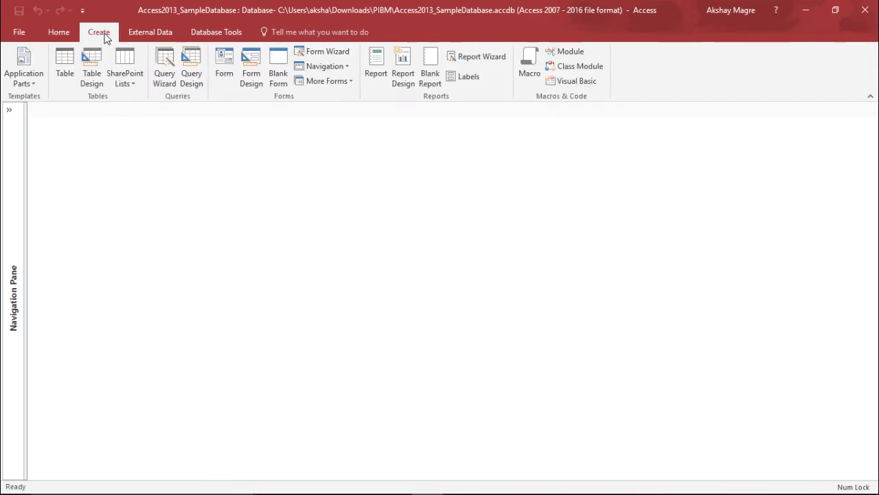
{"action": "left_click", "coordinate": [196, 85]}
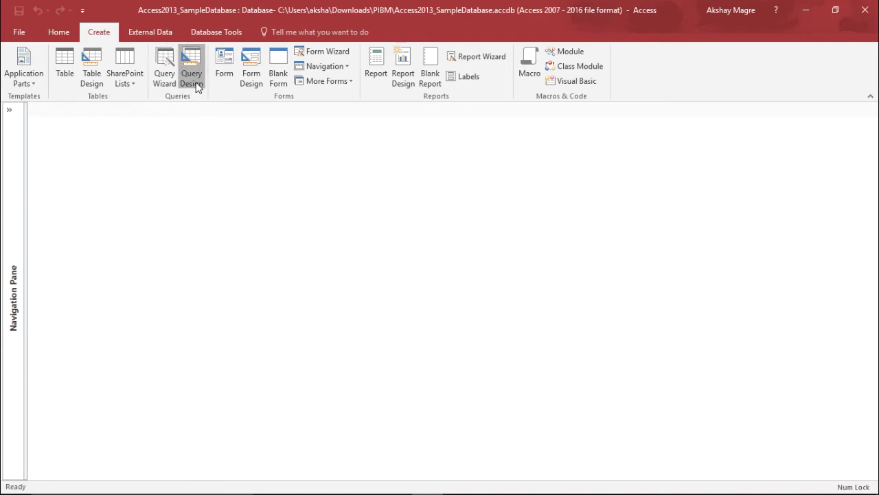
{"action": "left_click_drag", "start_coordinate": [434, 176], "coordinate": [536, 46]}
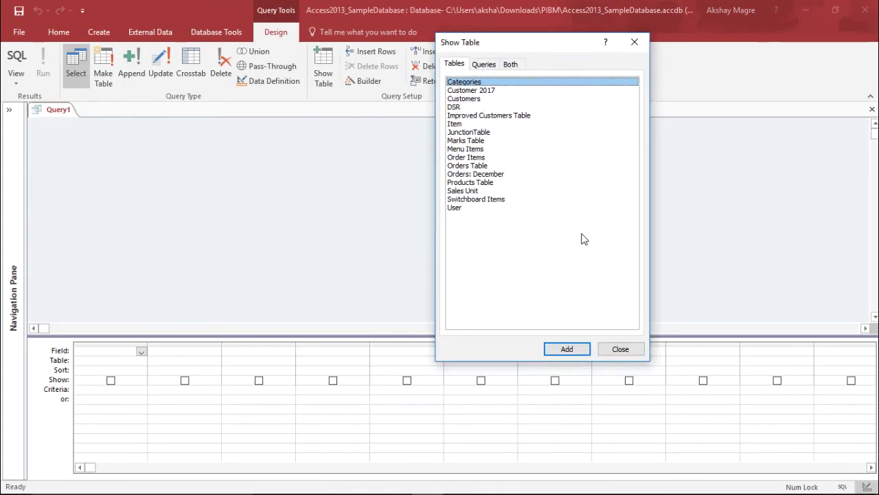
{"action": "double_click", "coordinate": [472, 100]}
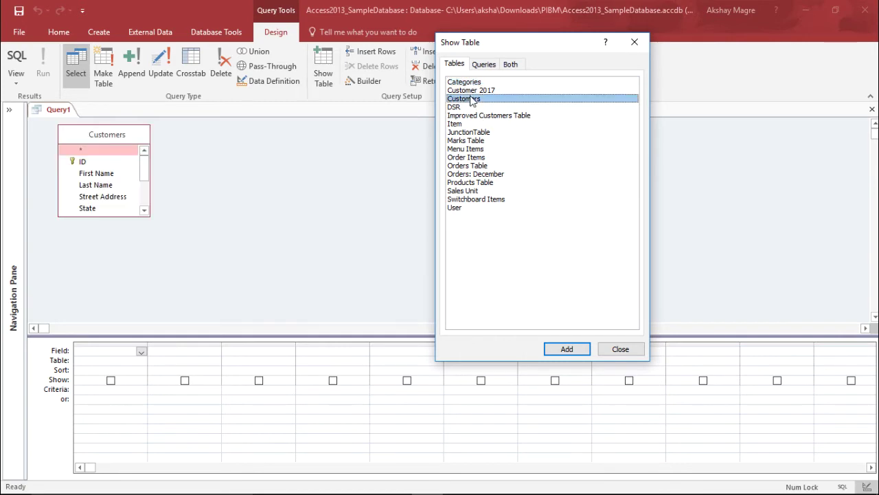
{"action": "double_click", "coordinate": [484, 166]}
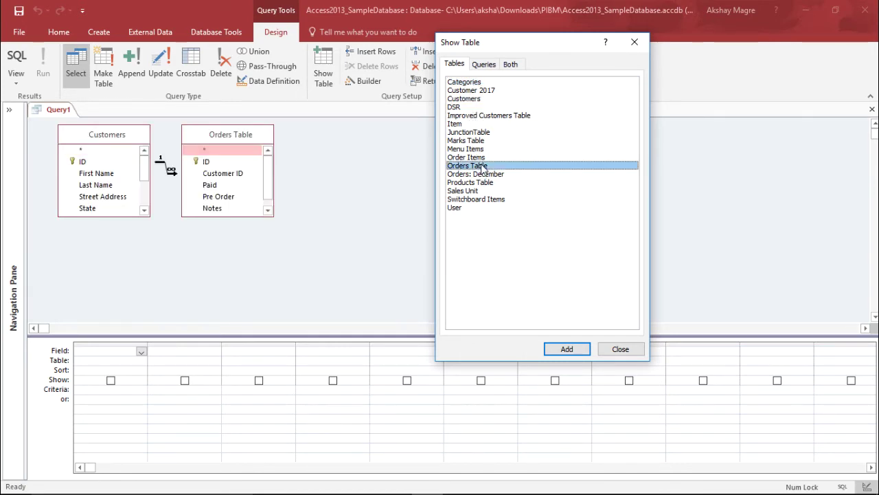
{"action": "left_click", "coordinate": [620, 349]}
- Space out the Customers and Orders Table field lists in the query design and enlarge both to show more fields
{"action": "left_click_drag", "start_coordinate": [254, 137], "coordinate": [277, 144]}
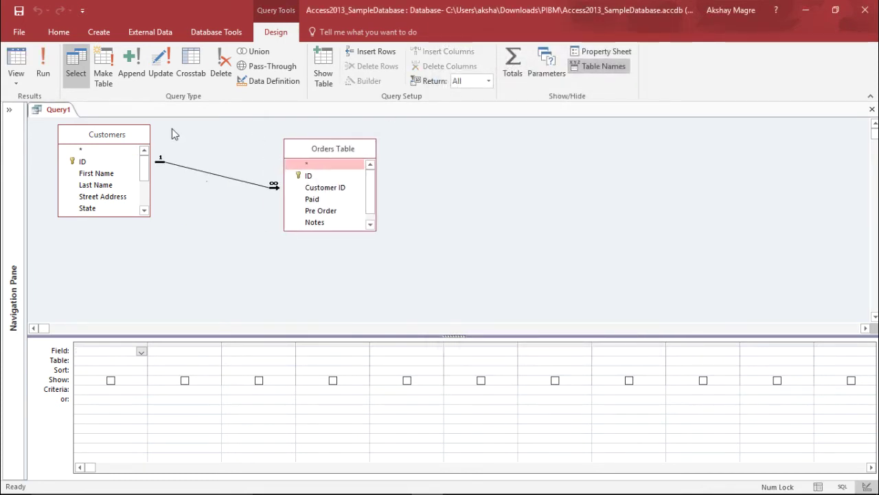
{"action": "left_click_drag", "start_coordinate": [171, 134], "coordinate": [243, 145]}
{"action": "left_click_drag", "start_coordinate": [230, 233], "coordinate": [252, 267]}
{"action": "left_click_drag", "start_coordinate": [373, 228], "coordinate": [410, 265]}
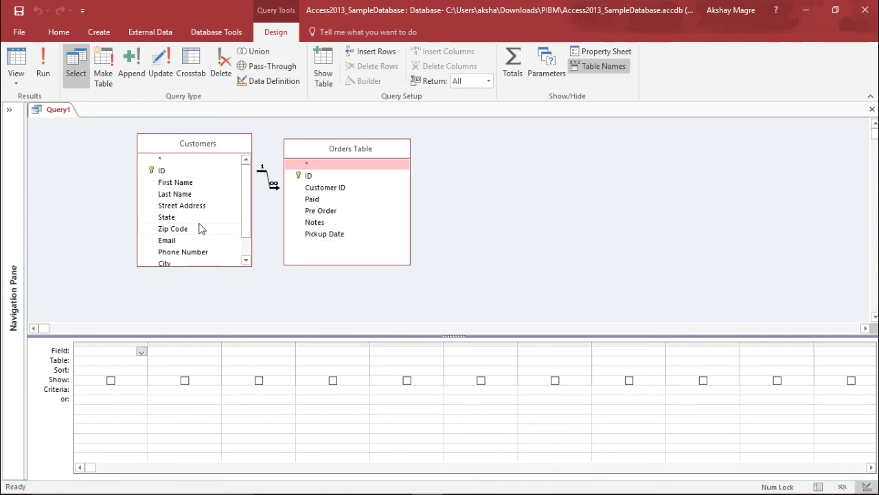
- Add First Name and Last Name from Customers and Pickup Date from Orders Table to the query, and run it
{"action": "left_click", "coordinate": [175, 183]}
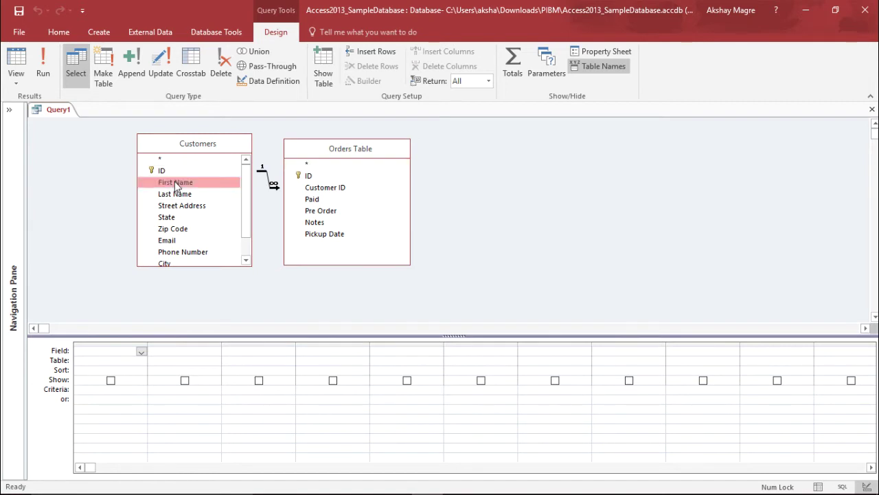
{"action": "double_click", "coordinate": [175, 183]}
{"action": "double_click", "coordinate": [175, 194]}
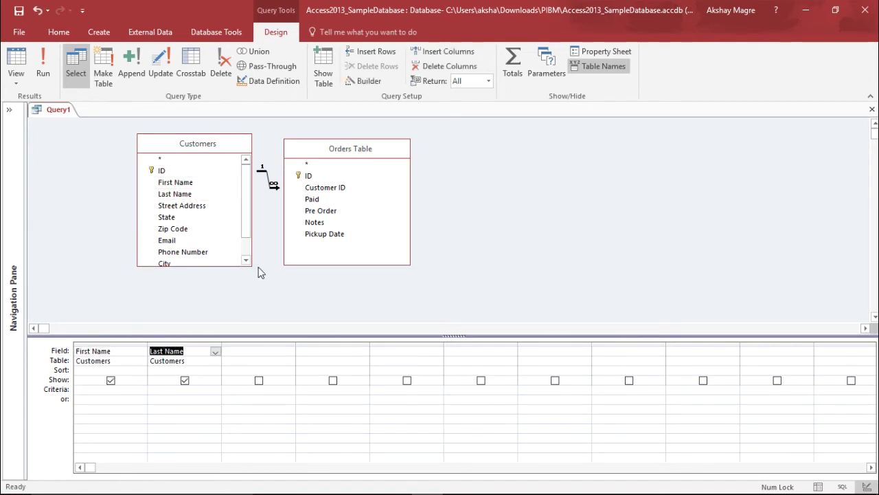
{"action": "double_click", "coordinate": [324, 233]}
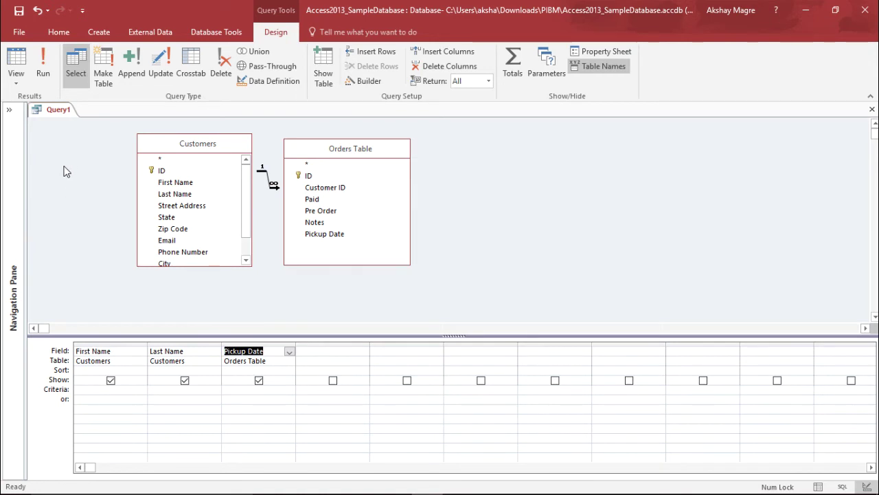
{"action": "left_click", "coordinate": [45, 74]}
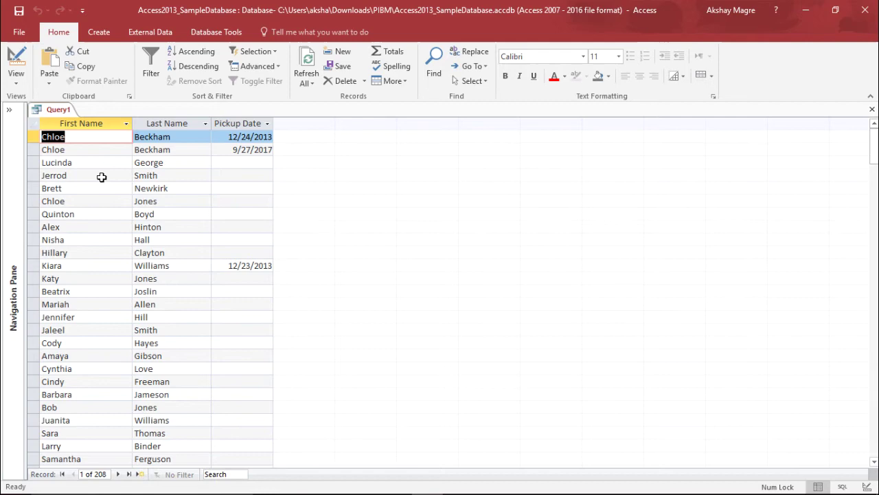
- Examine the query results, comparing the names and pickup dates of the first two records
{"action": "scroll", "coordinate": [89, 287], "scroll_direction": "down", "scroll_amount": 10}
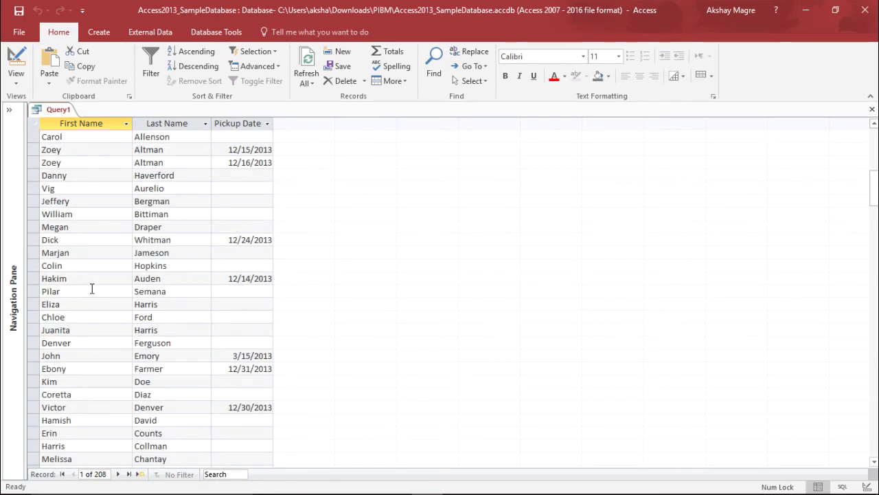
{"action": "scroll", "coordinate": [107, 330], "scroll_direction": "up", "scroll_amount": 10}
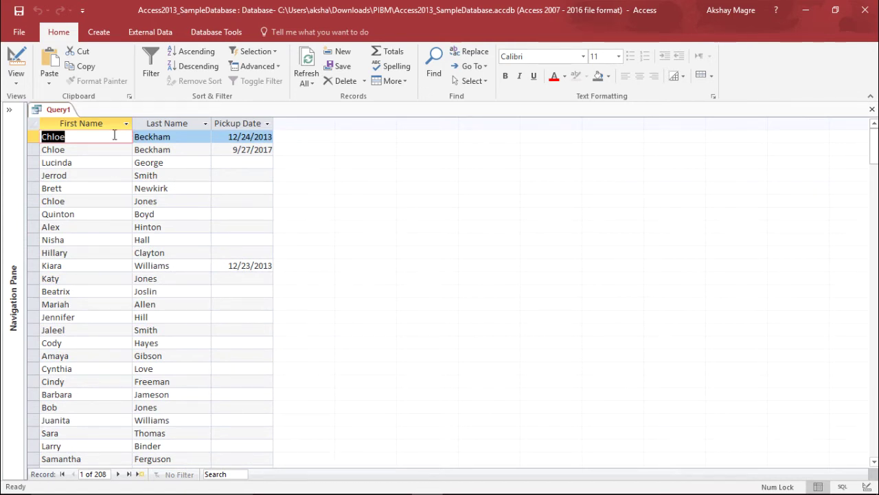
{"action": "left_click", "coordinate": [110, 137]}
{"action": "left_click", "coordinate": [113, 147]}
{"action": "left_click", "coordinate": [161, 147]}
{"action": "left_click", "coordinate": [159, 137]}
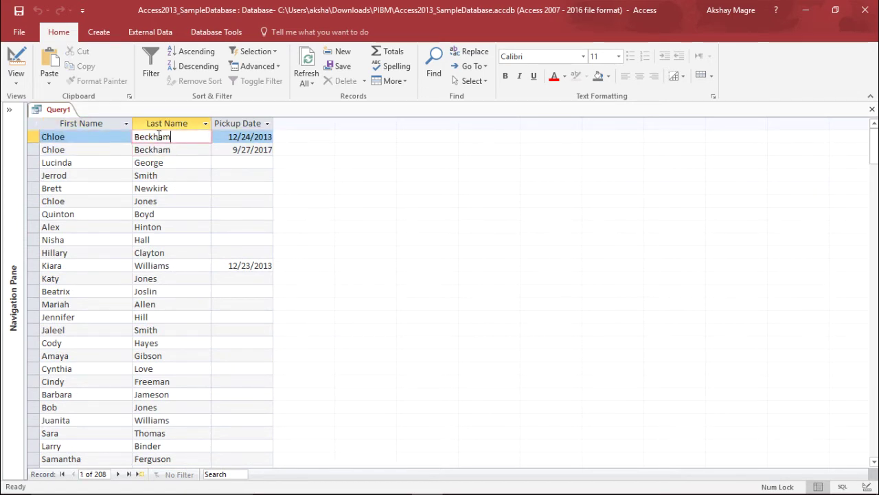
{"action": "left_click", "coordinate": [104, 136]}
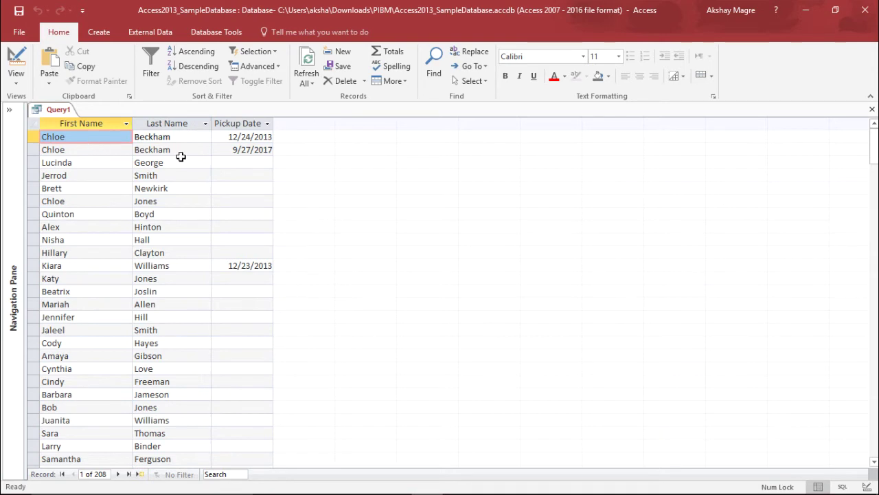
{"action": "left_click", "coordinate": [244, 140]}
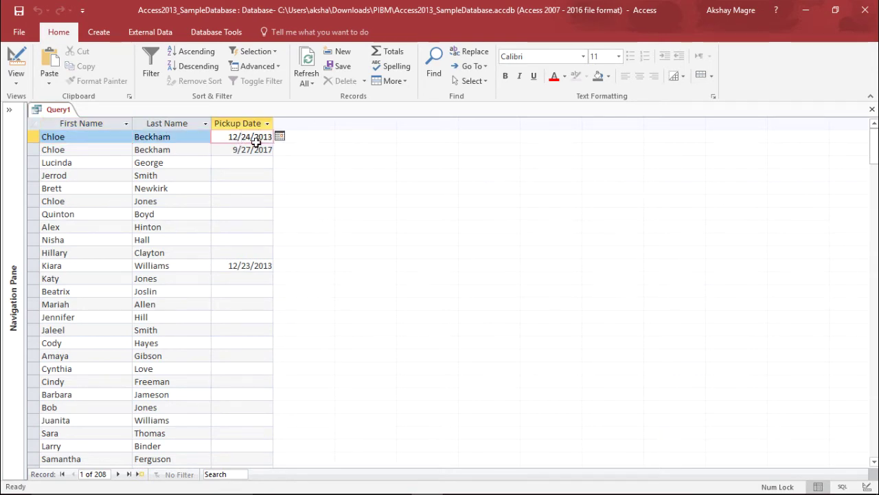
{"action": "left_click", "coordinate": [258, 150]}
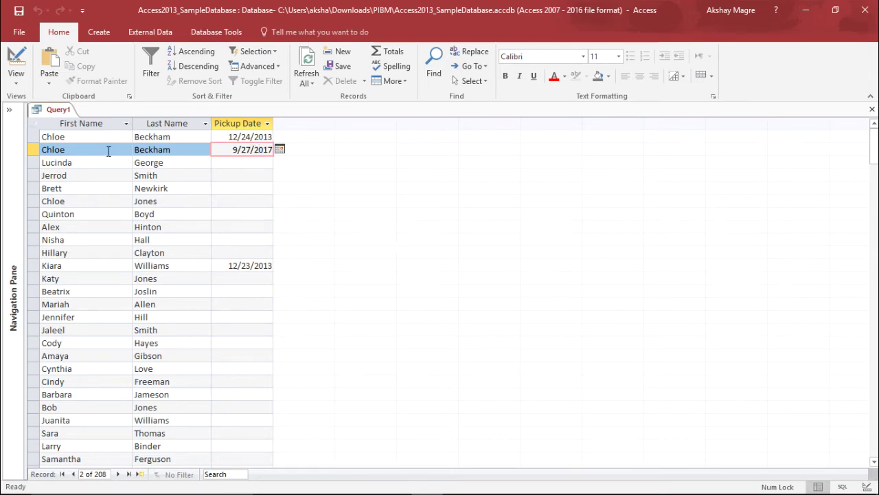
- Look further down the query results for other customers who are listed more than once with different pickup dates
{"action": "scroll", "coordinate": [195, 226], "scroll_direction": "down", "scroll_amount": 6}
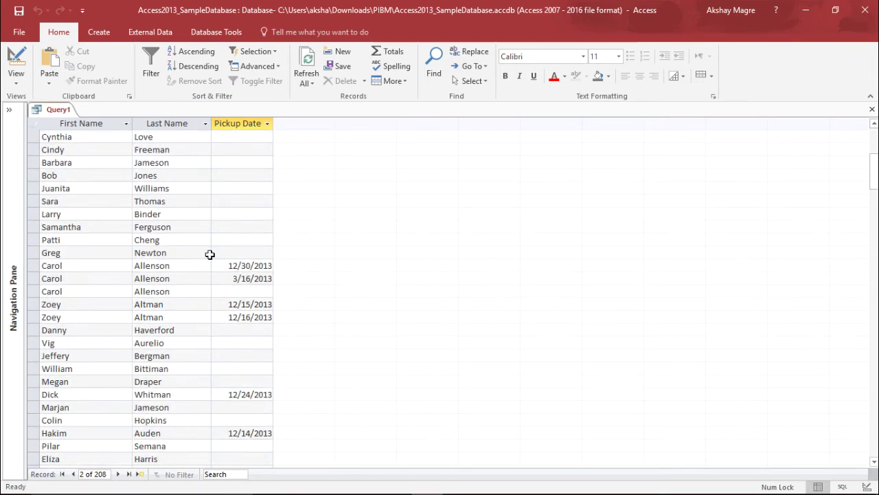
{"action": "scroll", "coordinate": [158, 287], "scroll_direction": "down", "scroll_amount": 4}
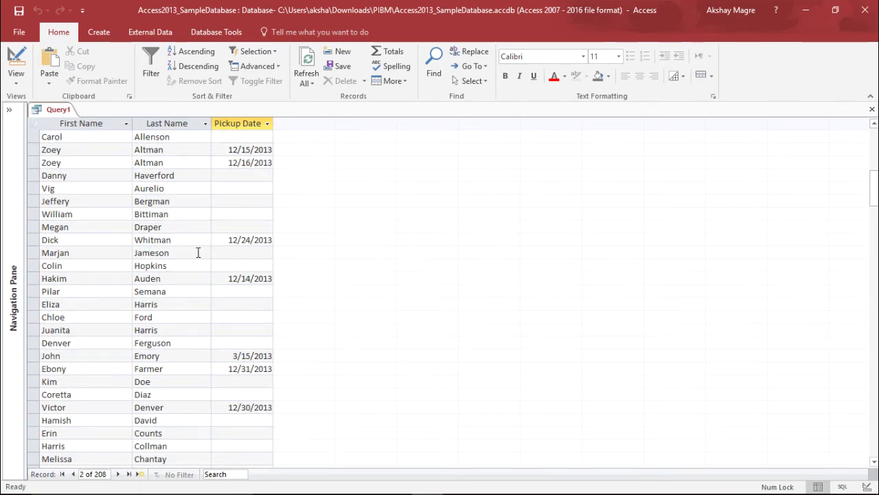
{"action": "scroll", "coordinate": [243, 302], "scroll_direction": "up", "scroll_amount": 10}
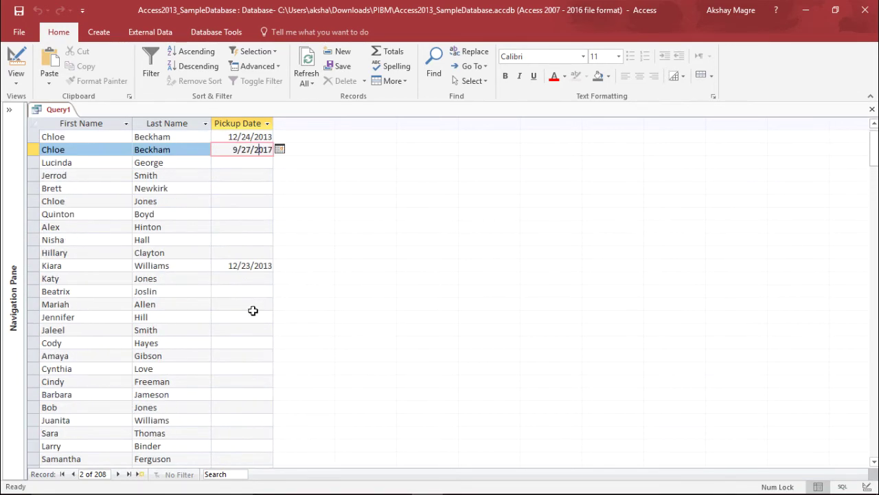
{"action": "left_click", "coordinate": [82, 142]}
{"action": "left_click", "coordinate": [82, 136]}
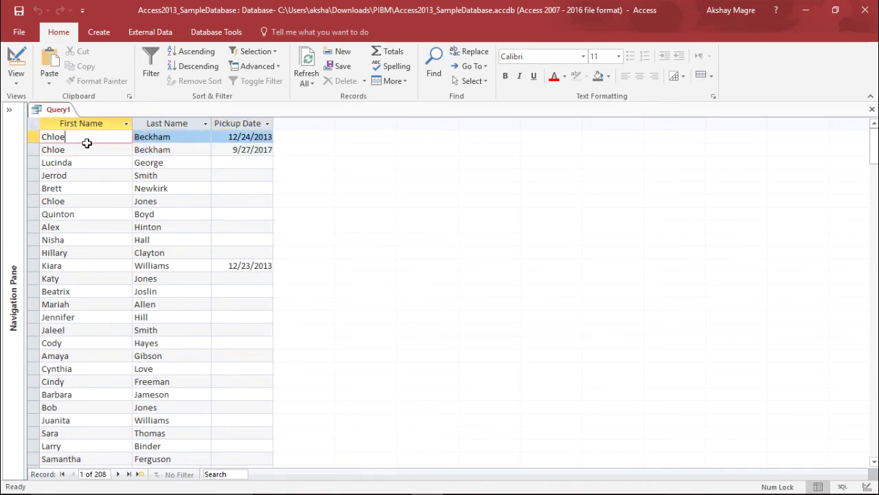
{"action": "scroll", "coordinate": [105, 154], "scroll_direction": "down", "scroll_amount": 8}
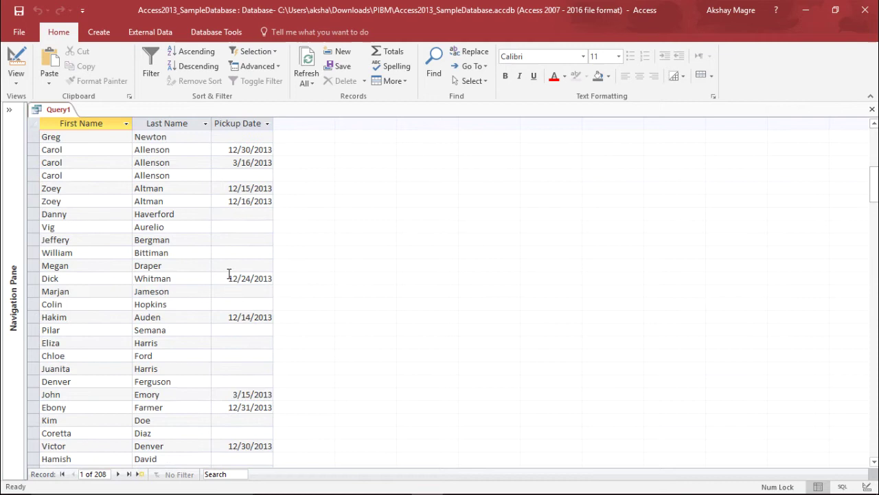
{"action": "left_click", "coordinate": [76, 188]}
{"action": "left_click", "coordinate": [85, 199]}
{"action": "scroll", "coordinate": [186, 218], "scroll_direction": "down", "scroll_amount": 1}
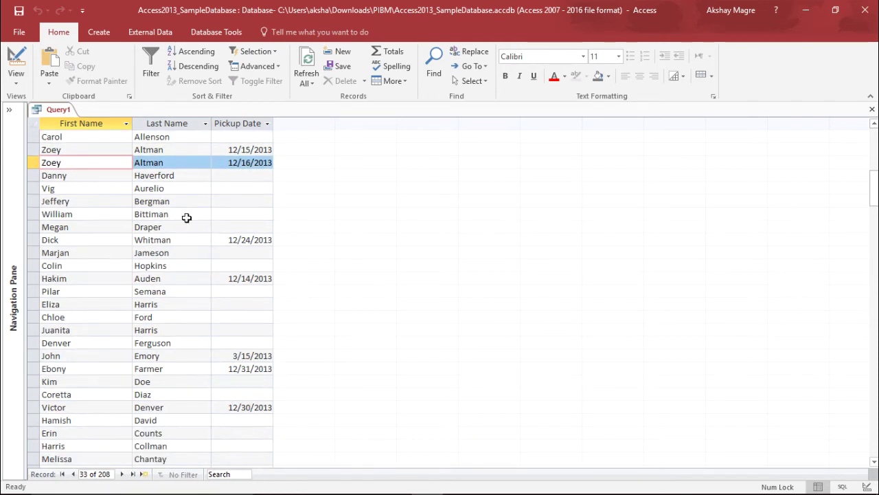
{"action": "scroll", "coordinate": [186, 218], "scroll_direction": "up", "scroll_amount": 3}
{"action": "left_click", "coordinate": [84, 228]}
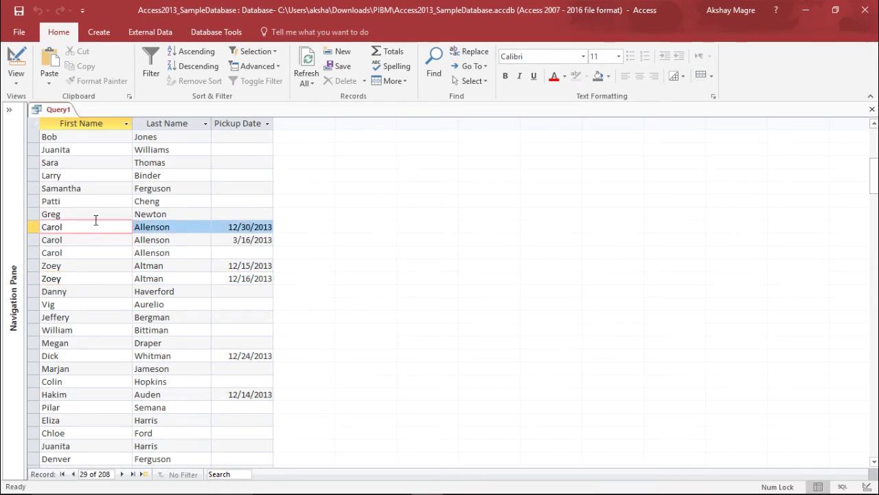
- Add the Total row to the query design, set Pickup Date to Count while grouping by the name fields, and run the query
{"action": "left_click", "coordinate": [15, 66]}
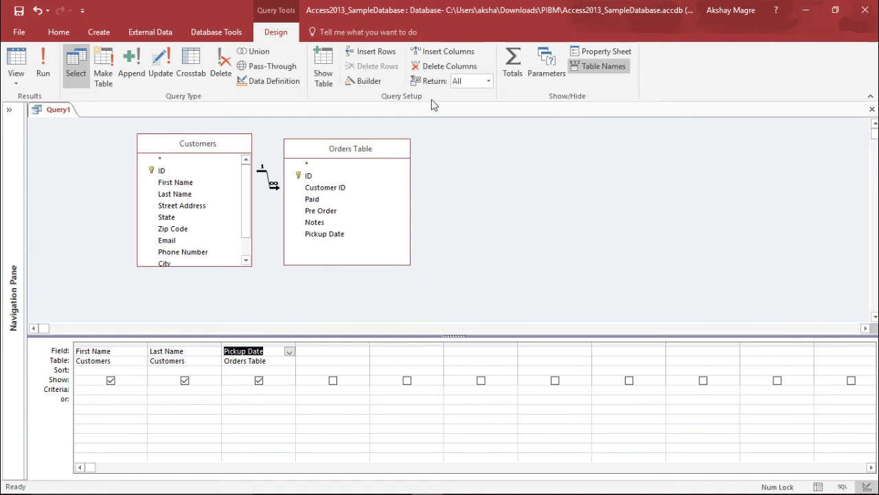
{"action": "left_click", "coordinate": [517, 67]}
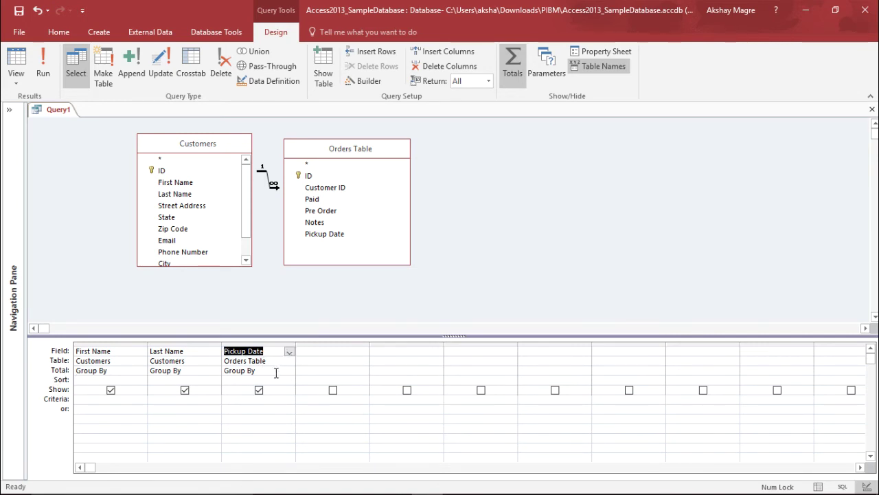
{"action": "left_click", "coordinate": [276, 371]}
{"action": "left_click", "coordinate": [289, 371]}
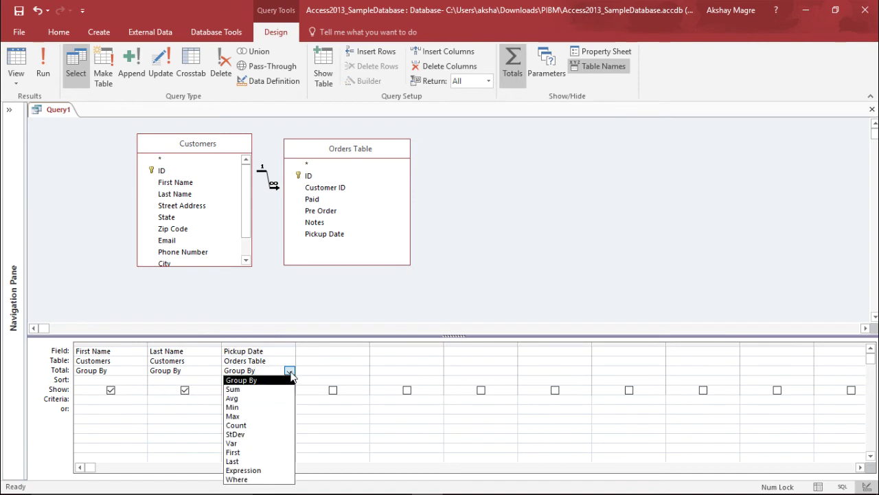
{"action": "left_click", "coordinate": [254, 426]}
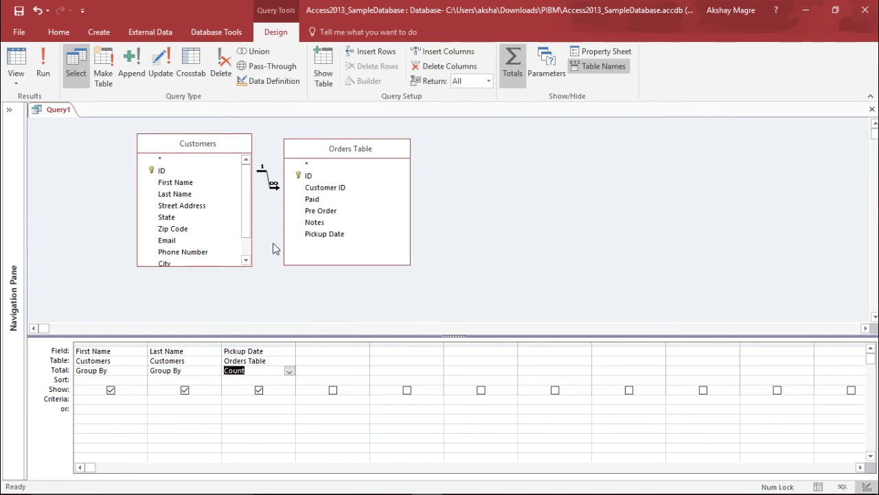
{"action": "left_click", "coordinate": [316, 298]}
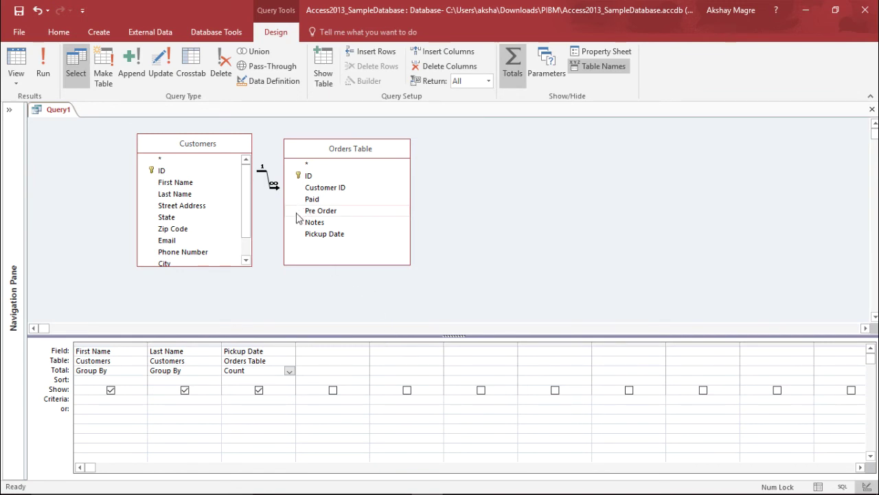
{"action": "left_click", "coordinate": [49, 71]}
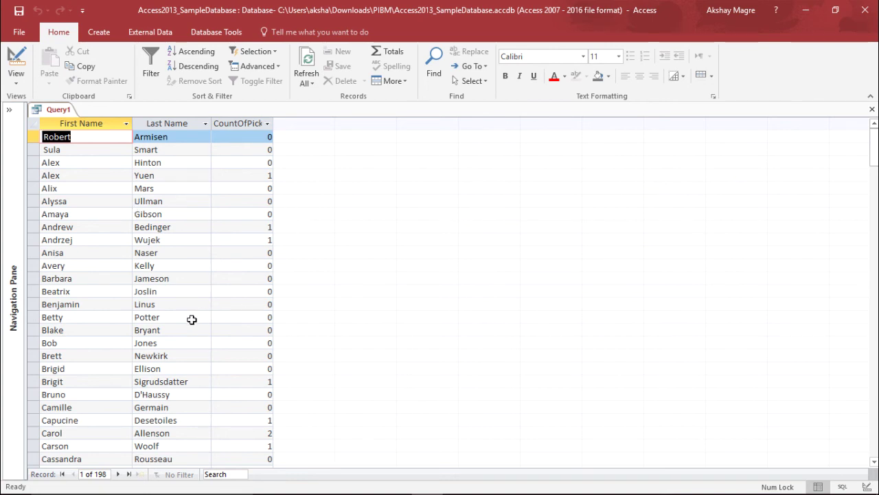
- Examine the pickup date counts per customer throughout the results, checking the customers who had repeated records before
{"action": "scroll", "coordinate": [197, 220], "scroll_direction": "down", "scroll_amount": 3}
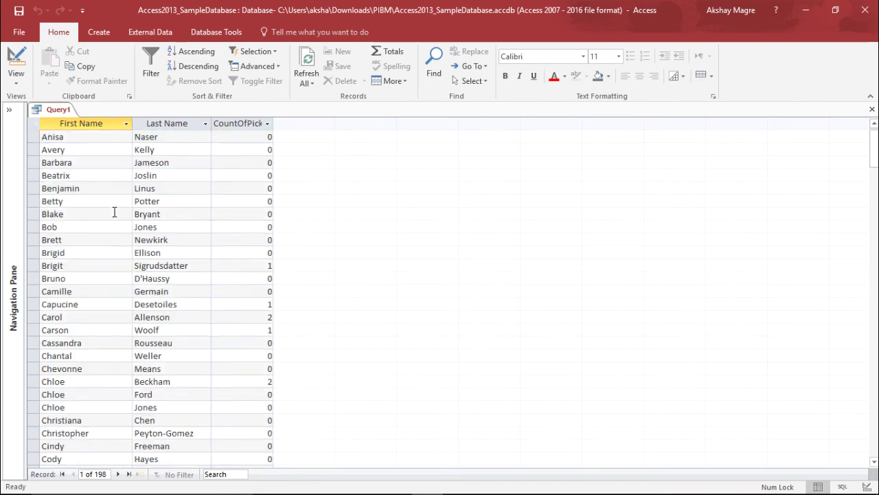
{"action": "scroll", "coordinate": [115, 216], "scroll_direction": "up", "scroll_amount": 3}
{"action": "scroll", "coordinate": [115, 216], "scroll_direction": "down", "scroll_amount": 7}
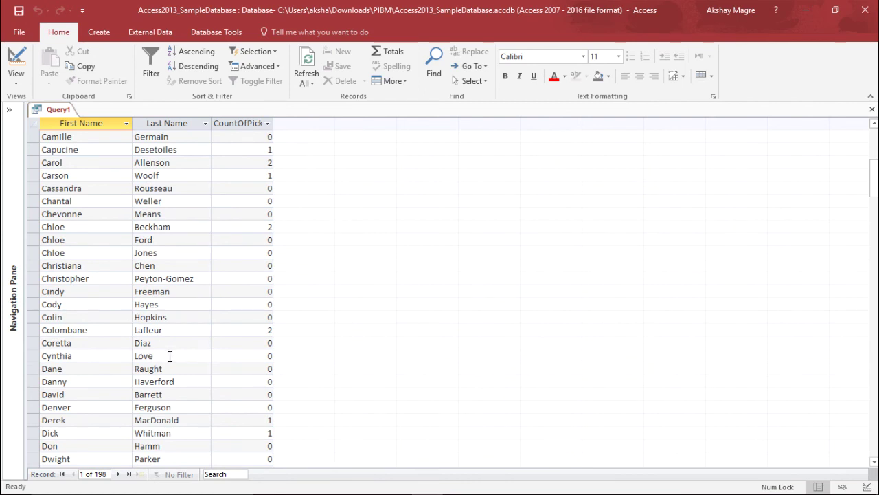
{"action": "left_click", "coordinate": [99, 228]}
{"action": "left_click_drag", "start_coordinate": [223, 231], "coordinate": [245, 227]}
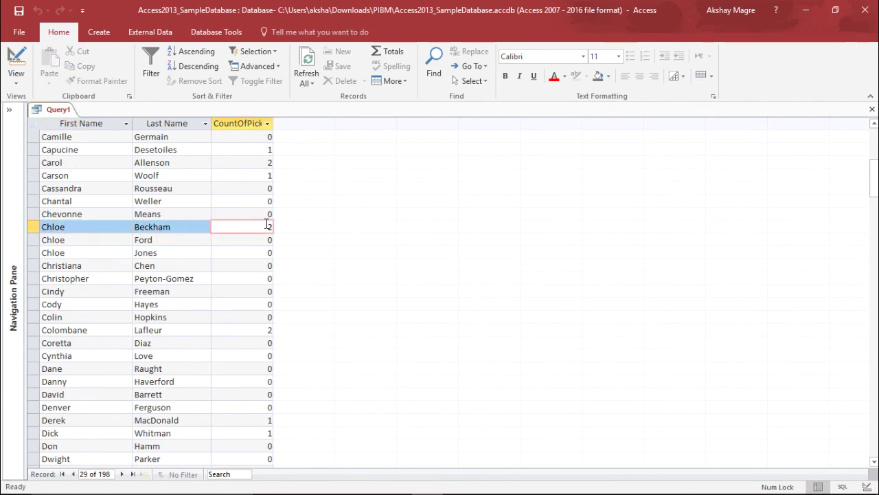
{"action": "scroll", "coordinate": [133, 253], "scroll_direction": "down", "scroll_amount": 4}
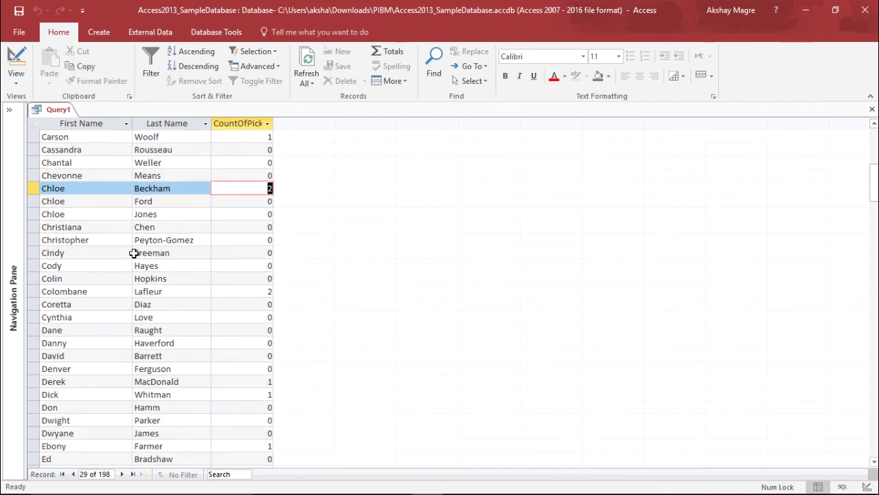
{"action": "scroll", "coordinate": [133, 253], "scroll_direction": "down", "scroll_amount": 13}
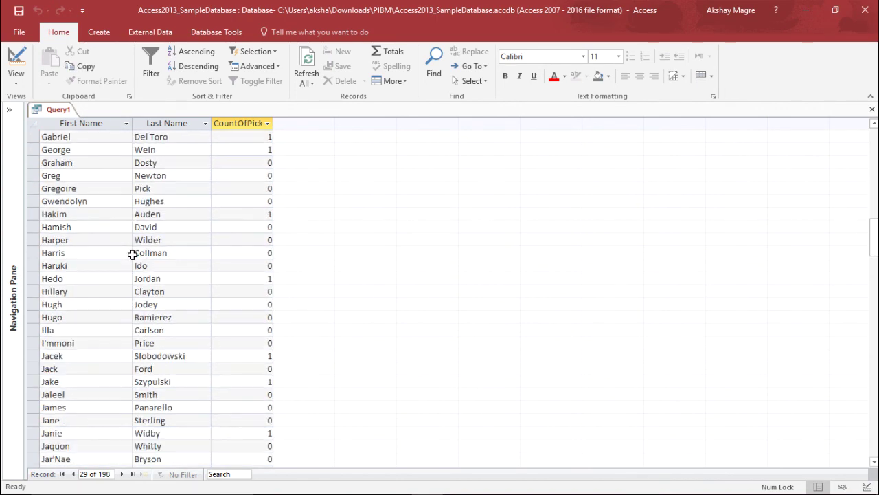
{"action": "scroll", "coordinate": [133, 254], "scroll_direction": "down", "scroll_amount": 20}
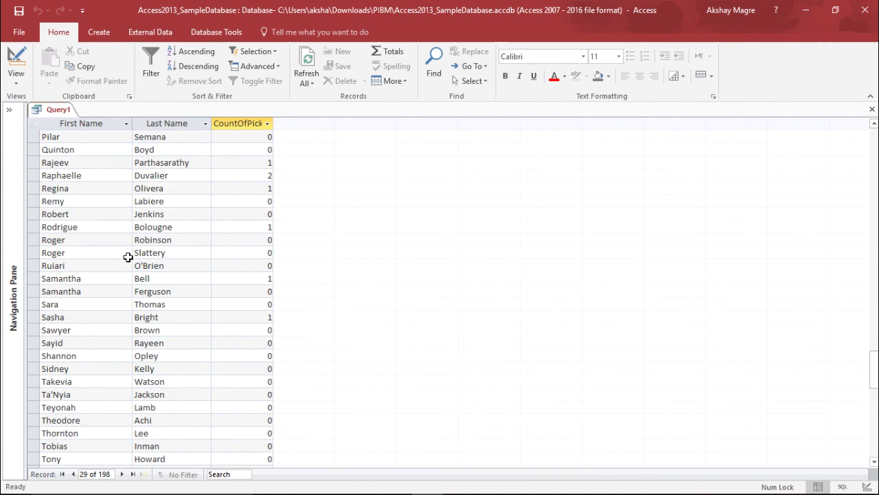
{"action": "scroll", "coordinate": [125, 263], "scroll_direction": "up", "scroll_amount": 4}
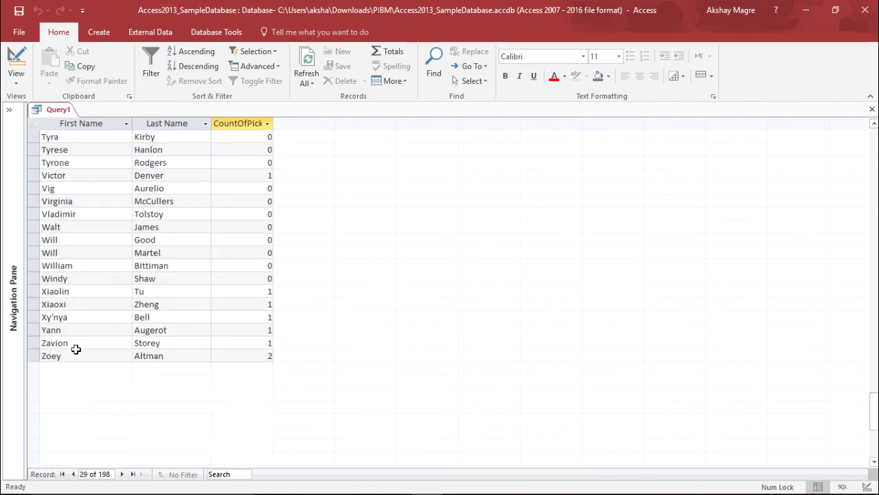
{"action": "left_click", "coordinate": [265, 355]}
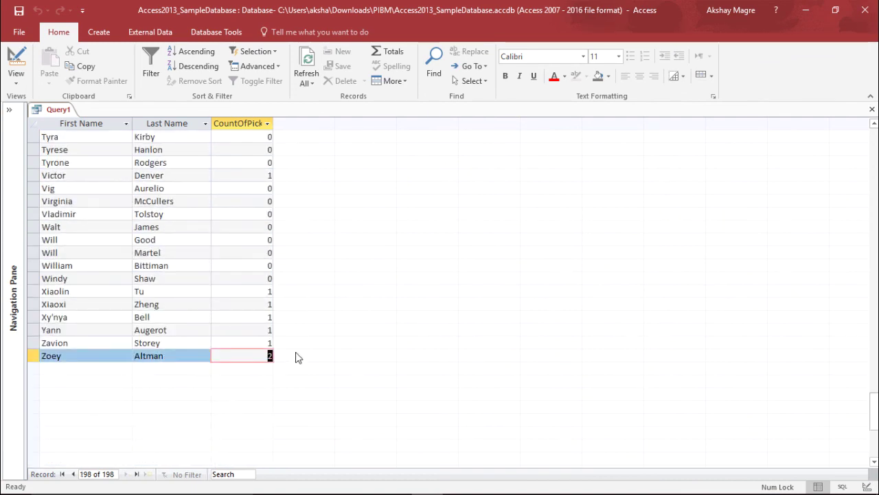
{"action": "scroll", "coordinate": [261, 337], "scroll_direction": "up", "scroll_amount": 13}
{"action": "scroll", "coordinate": [271, 330], "scroll_direction": "up", "scroll_amount": 4}
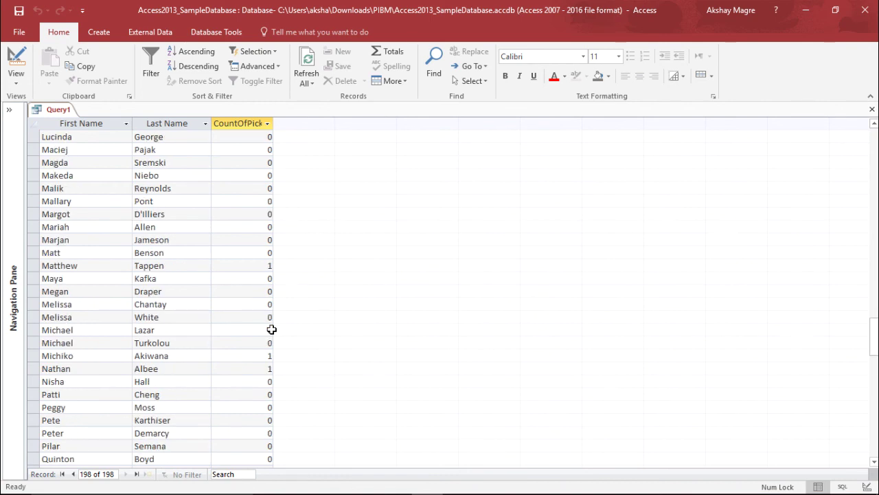